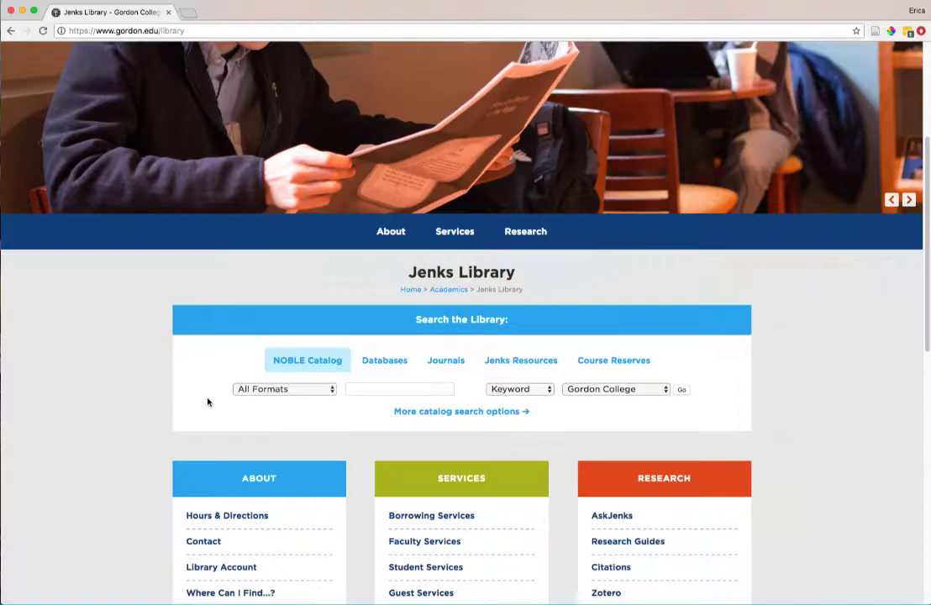
# Open Academic Search Complete from the library's database list and enter stress as the first term.
pyautogui.click(407, 360)
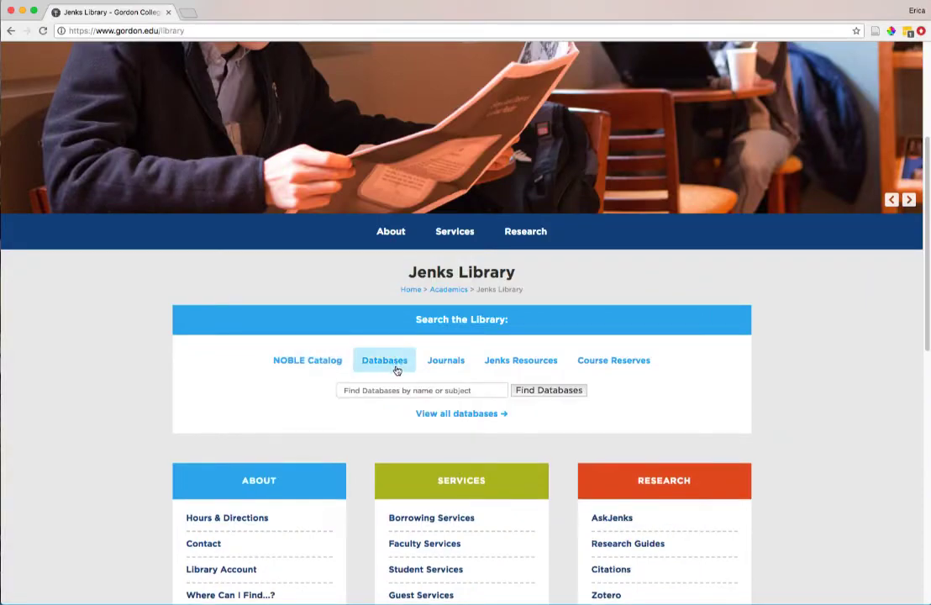
pyautogui.click(426, 413)
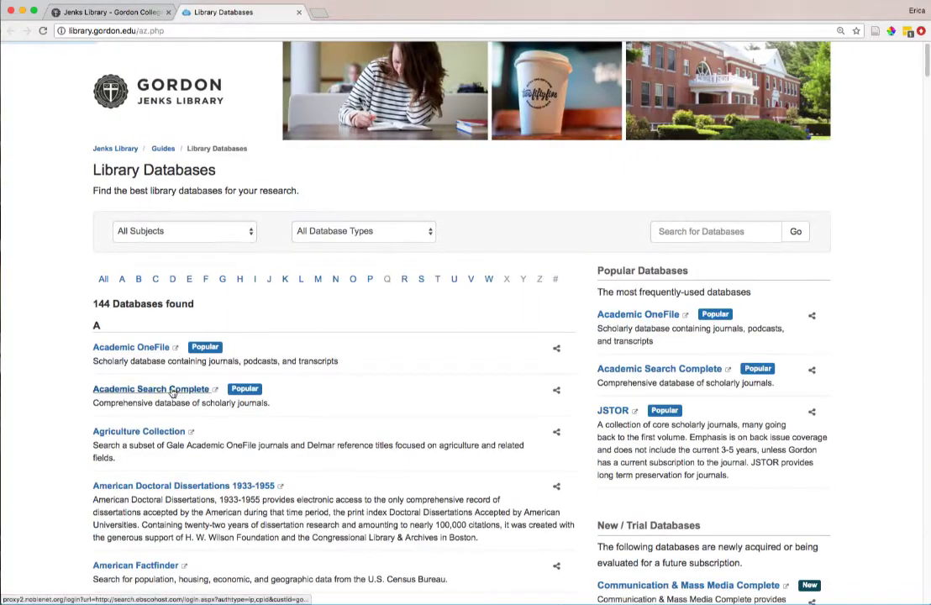
pyautogui.click(148, 340)
pyautogui.write('stress')
pyautogui.click(182, 222)
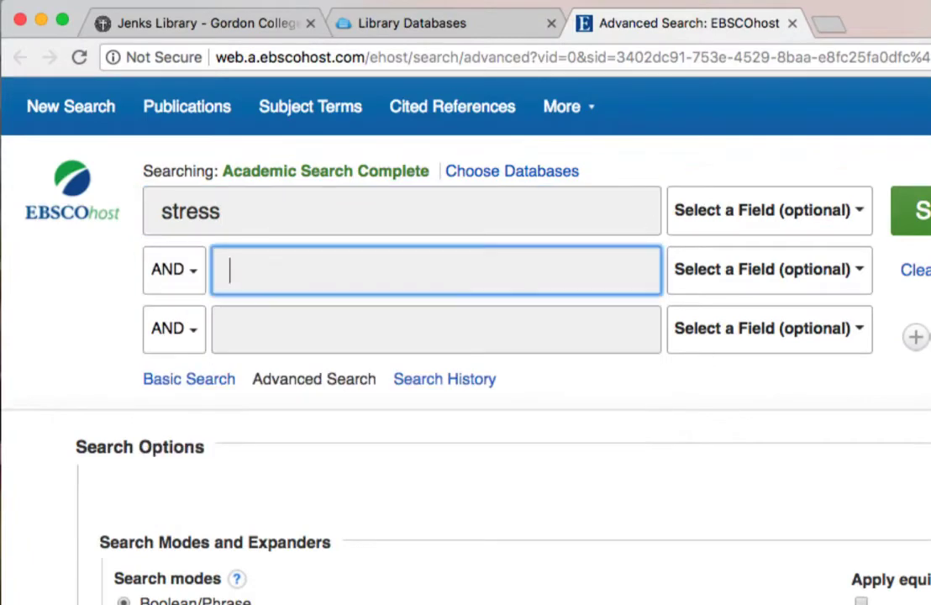
# Enter college students as the second term and limit results to Scholarly (Peer Reviewed) Journals.
pyautogui.write('colllege students')
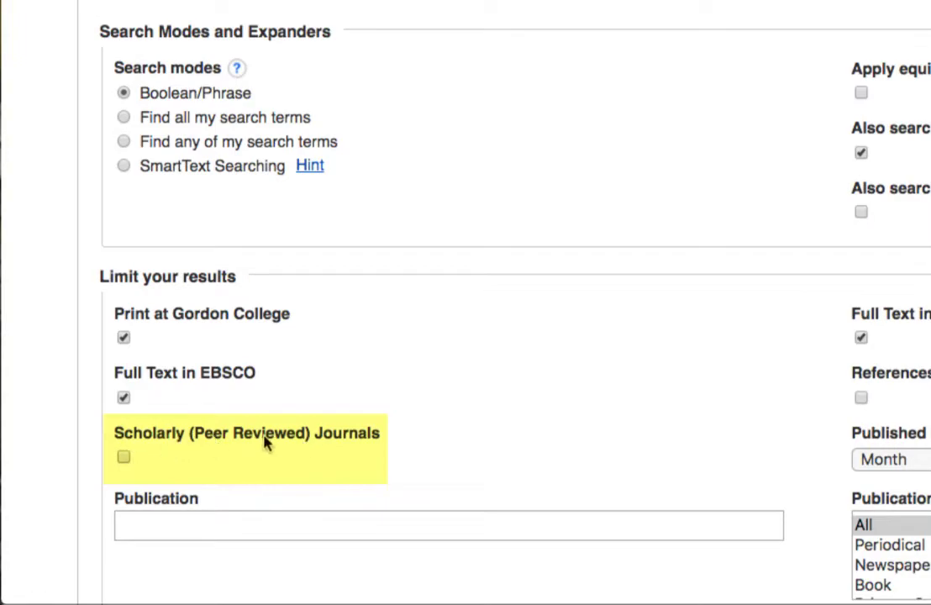
pyautogui.click(124, 457)
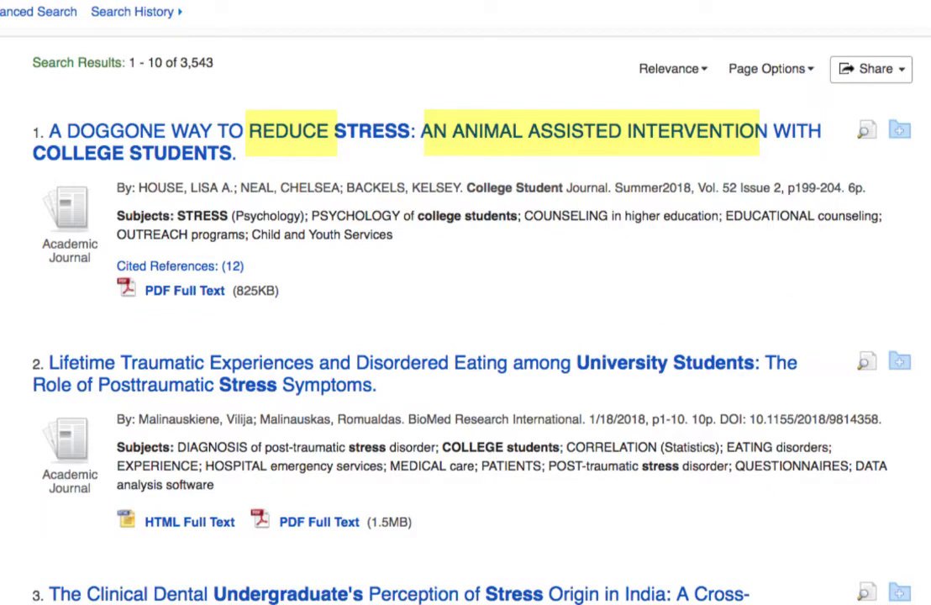
pyautogui.scroll(-3, 887, 368)
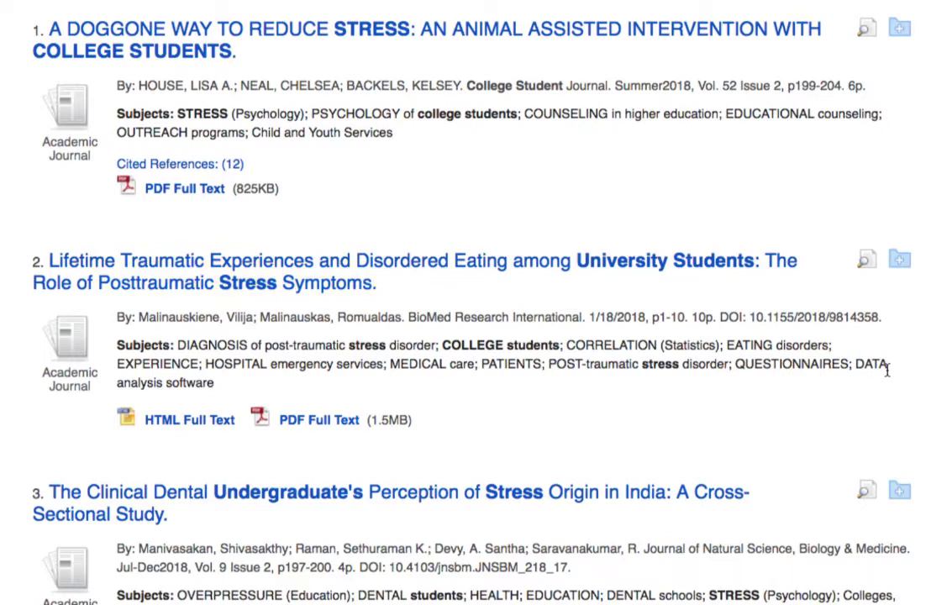
pyautogui.scroll(3, 551, 282)
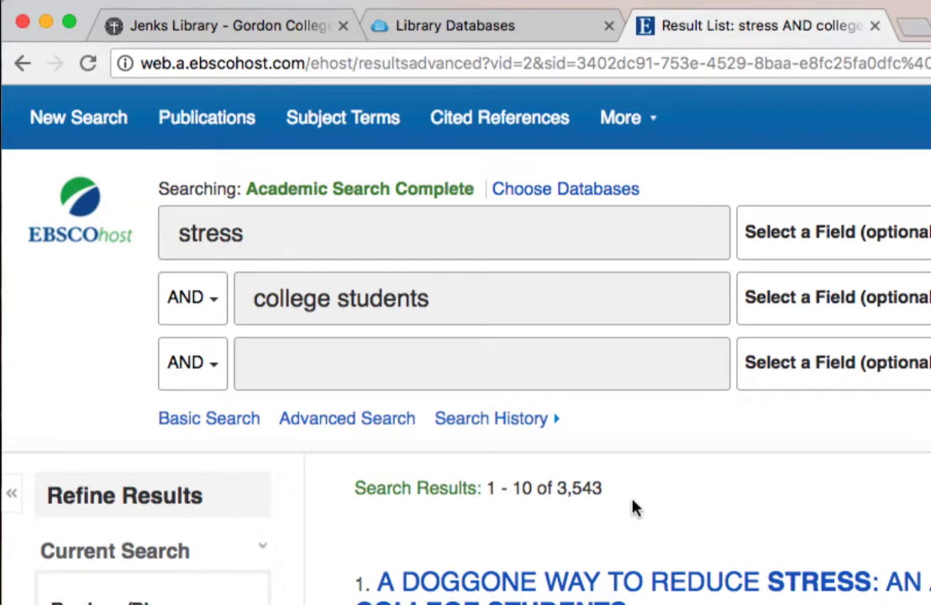
# Replace the second term college students with first-year OR freshman OR freshmen.
pyautogui.tripleClick(450, 312)
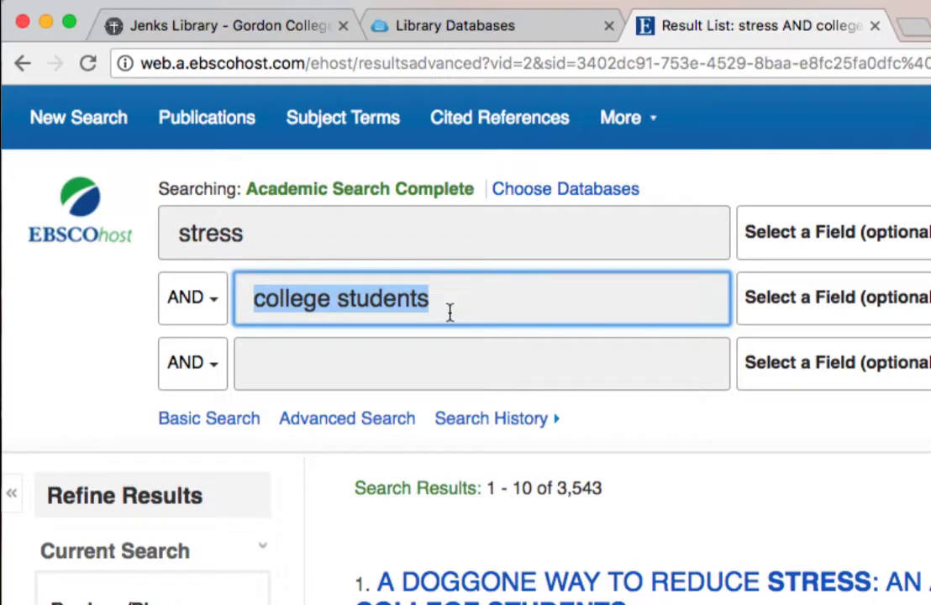
pyautogui.write('fist')
pyautogui.press('BackSpace')
pyautogui.write('rst-yea')
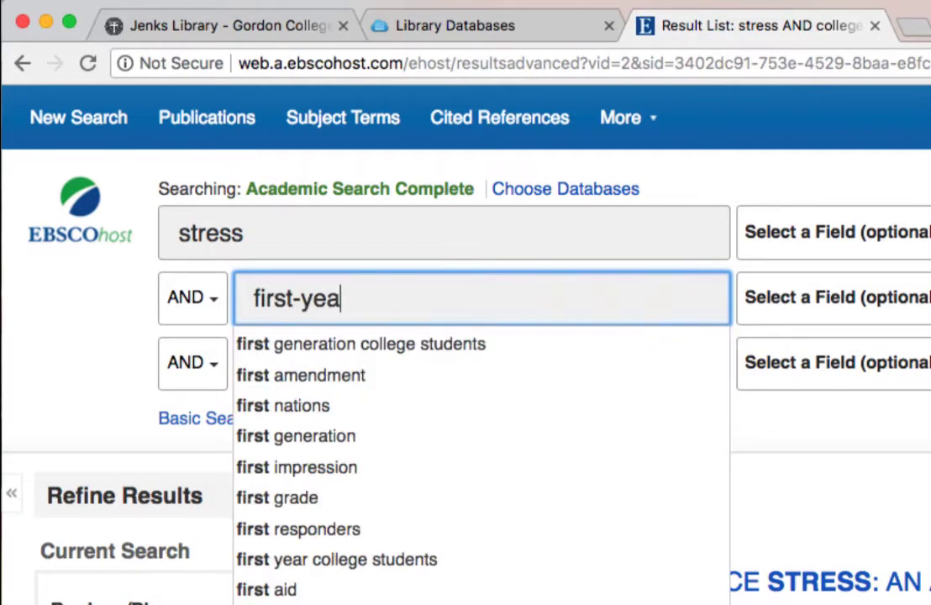
pyautogui.write('r')
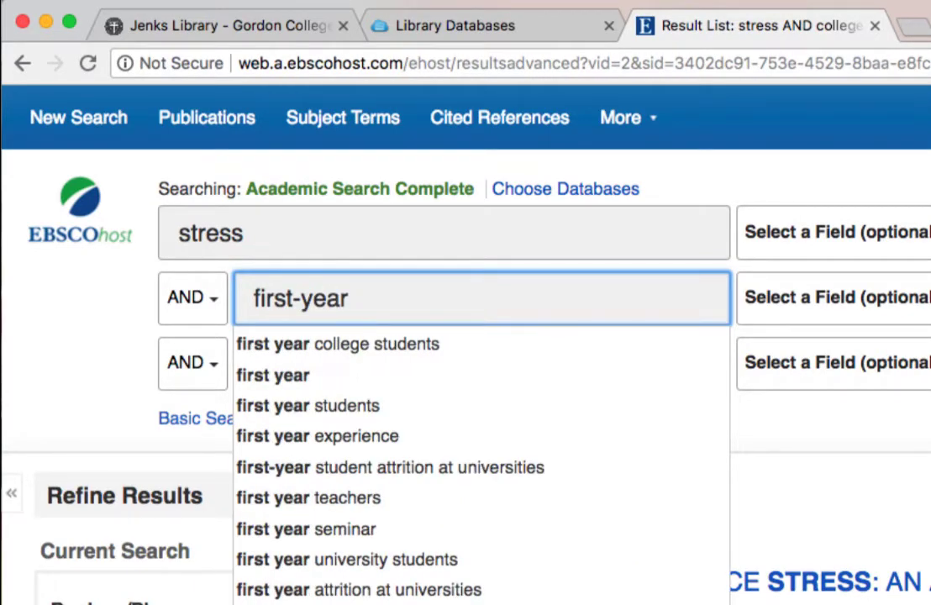
pyautogui.write(' O')
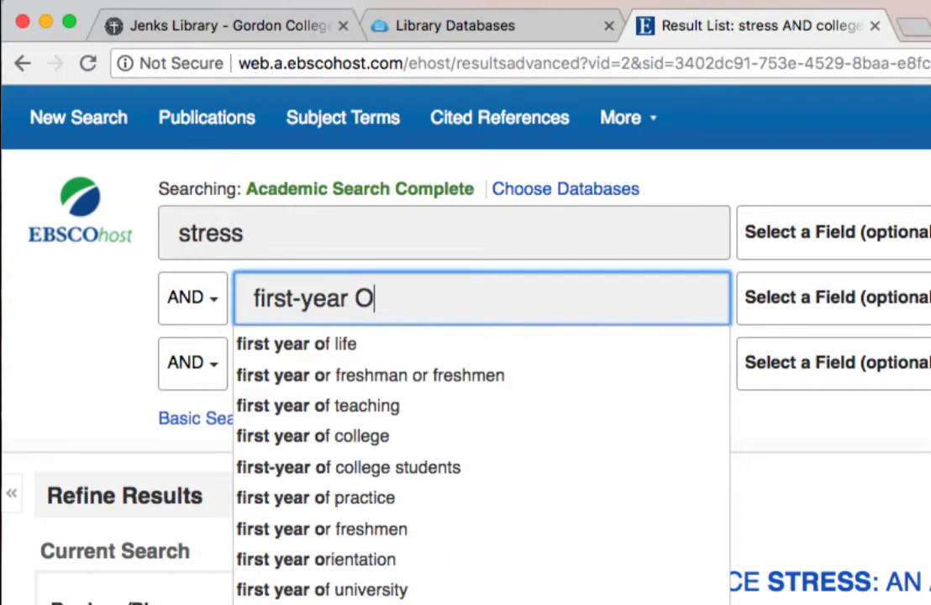
pyautogui.write('R ')
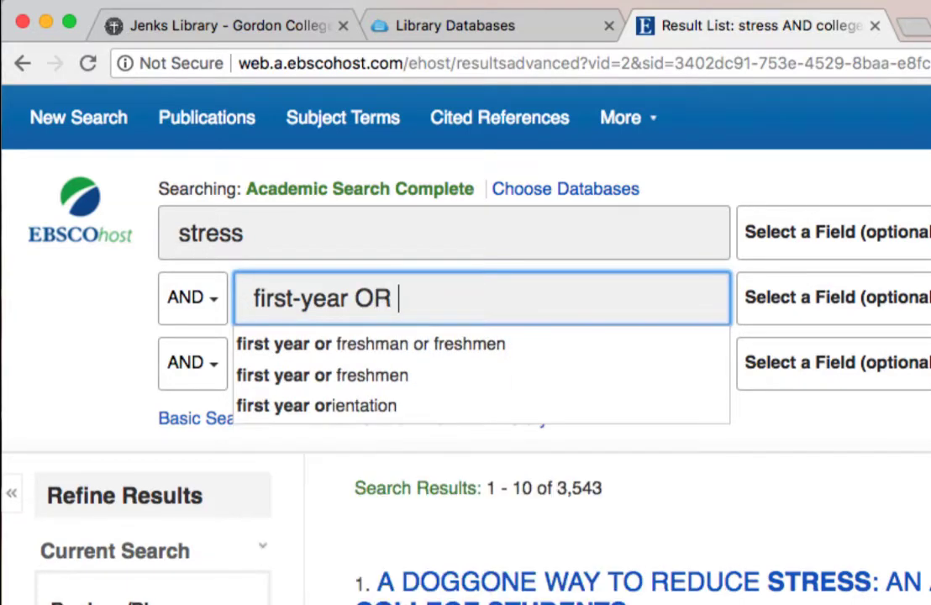
pyautogui.write('freshman ')
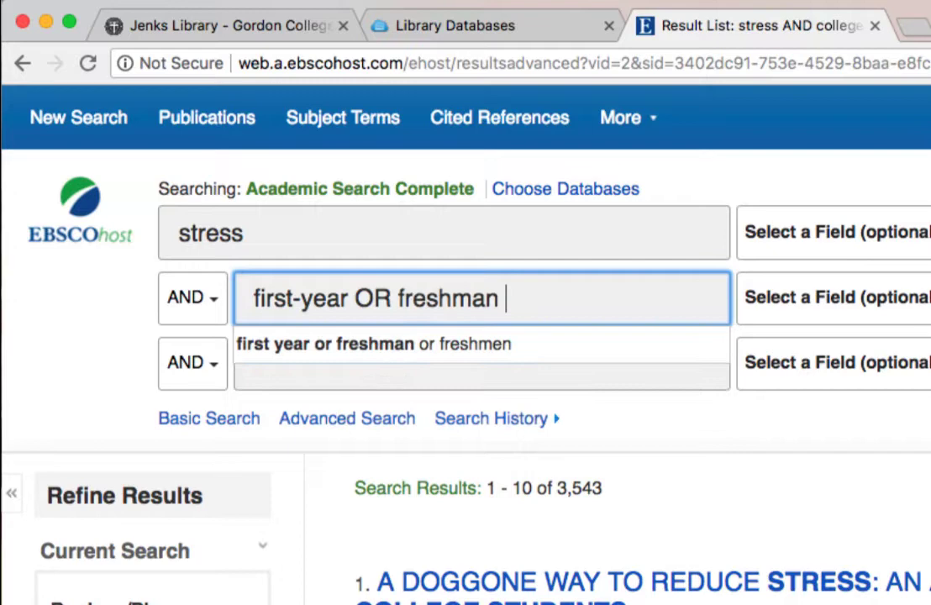
pyautogui.write('OR freshmen')
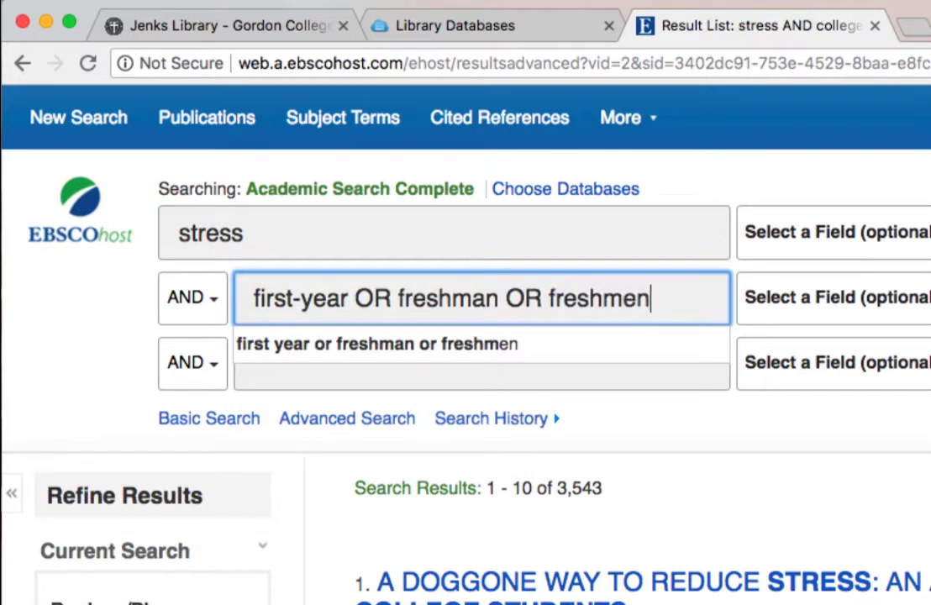
pyautogui.press('Tab')
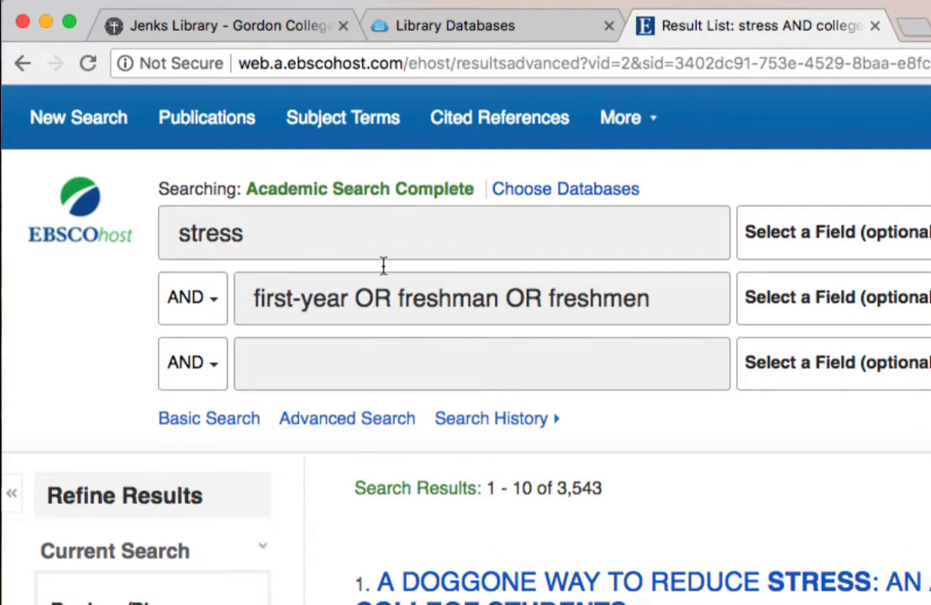
# Add college OR university as a third term and rerun the search, getting 646 results.
pyautogui.click(401, 364)
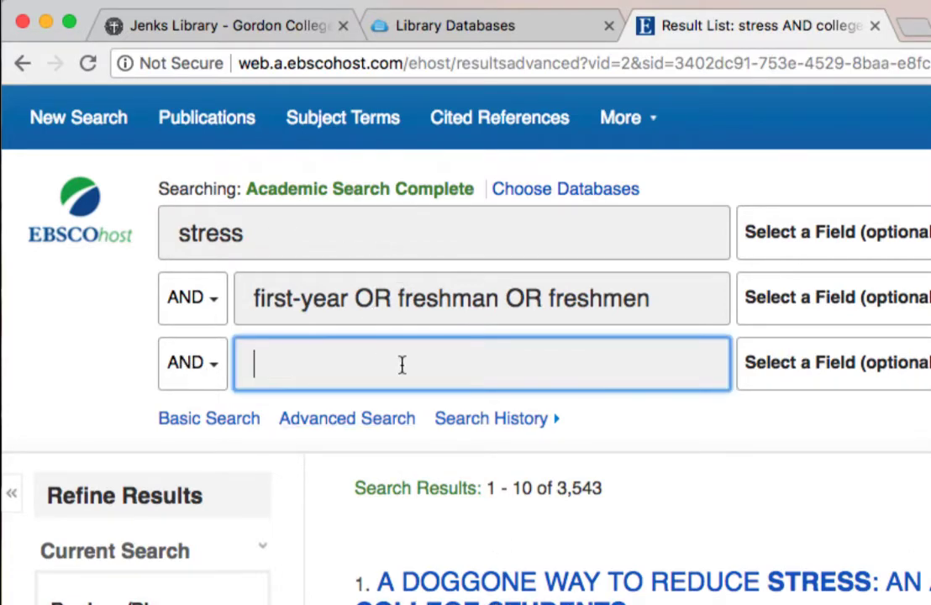
pyautogui.write('college OR ')
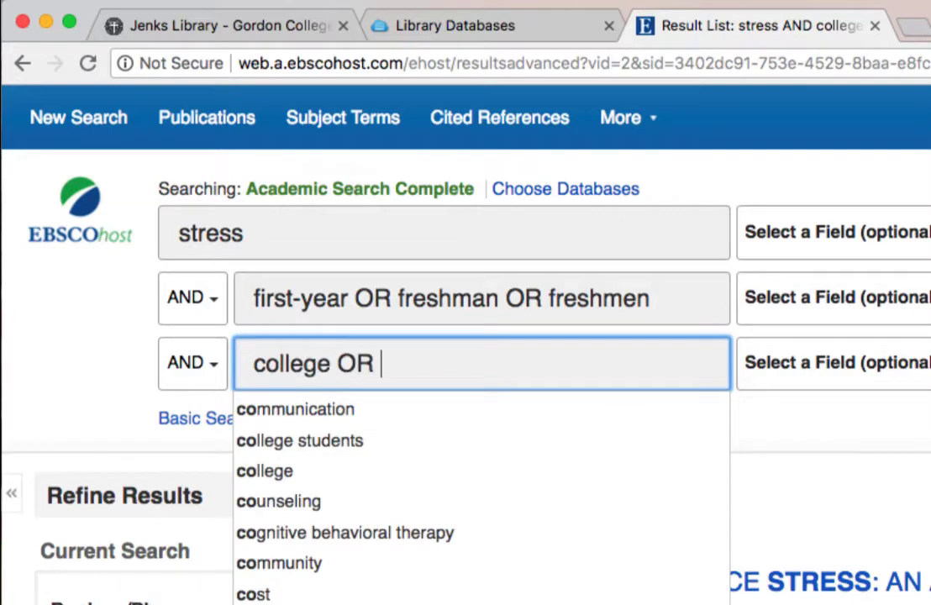
pyautogui.write('universi')
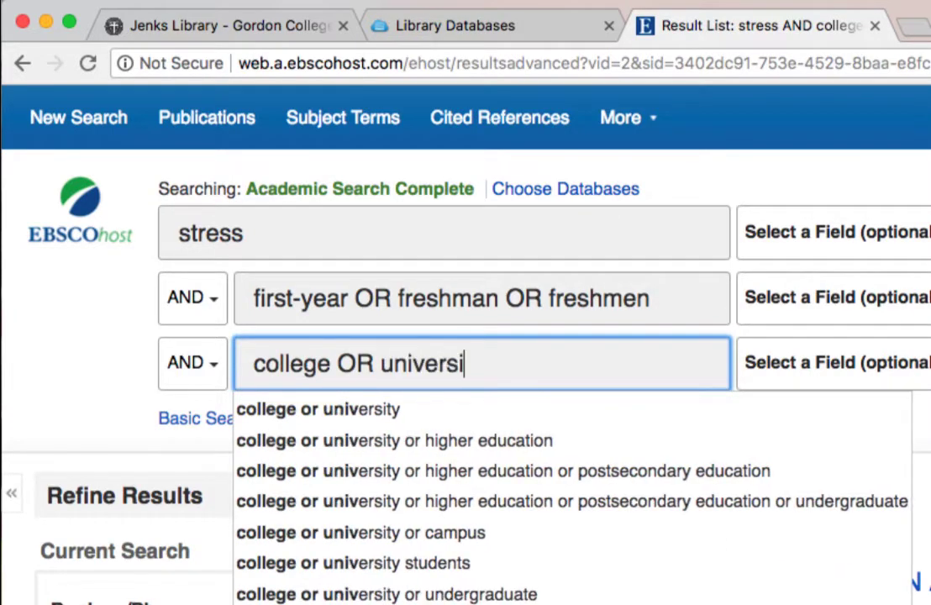
pyautogui.write('ty')
pyautogui.press('Return')
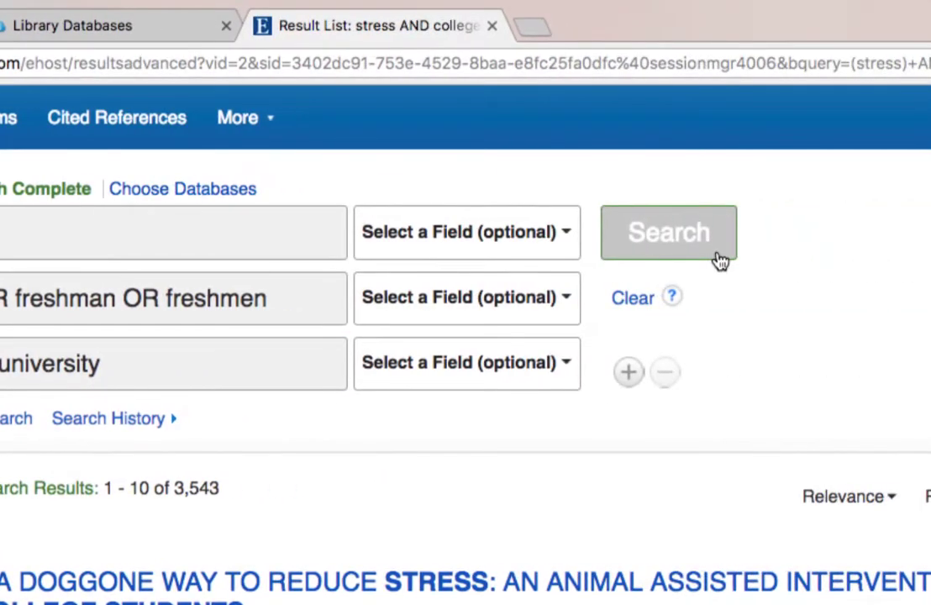
pyautogui.click(719, 256)
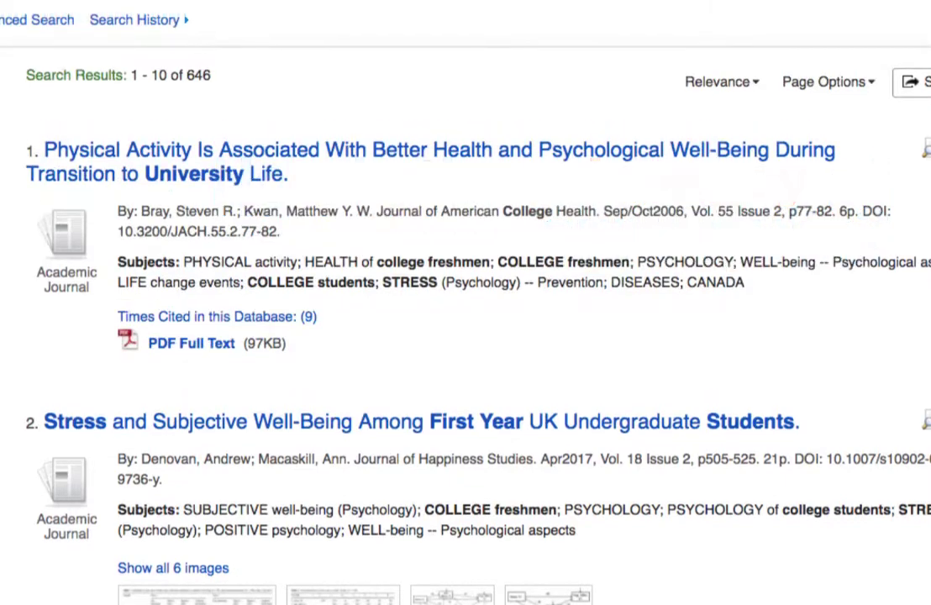
pyautogui.scroll(-10, 465, 303)
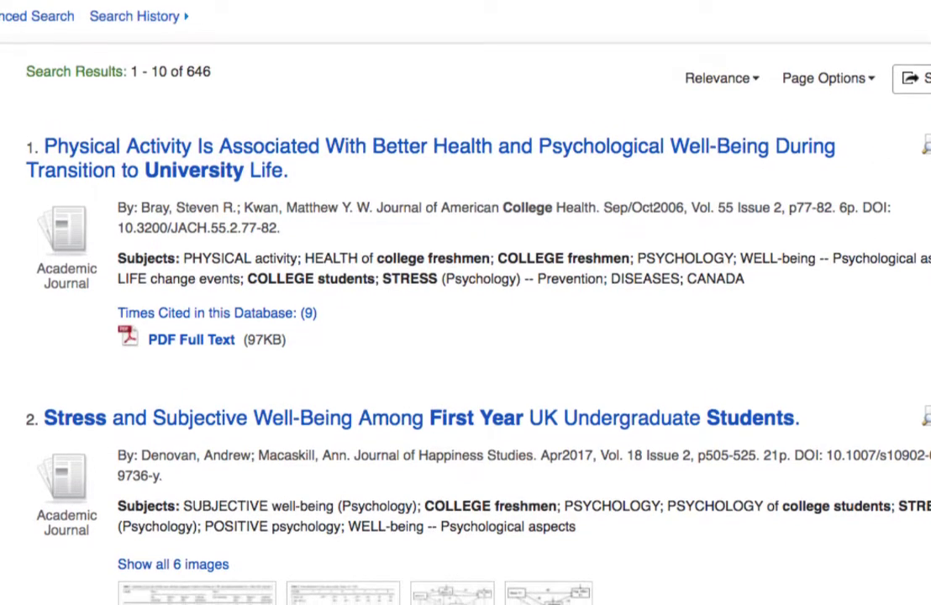
pyautogui.scroll(-3, 465, 303)
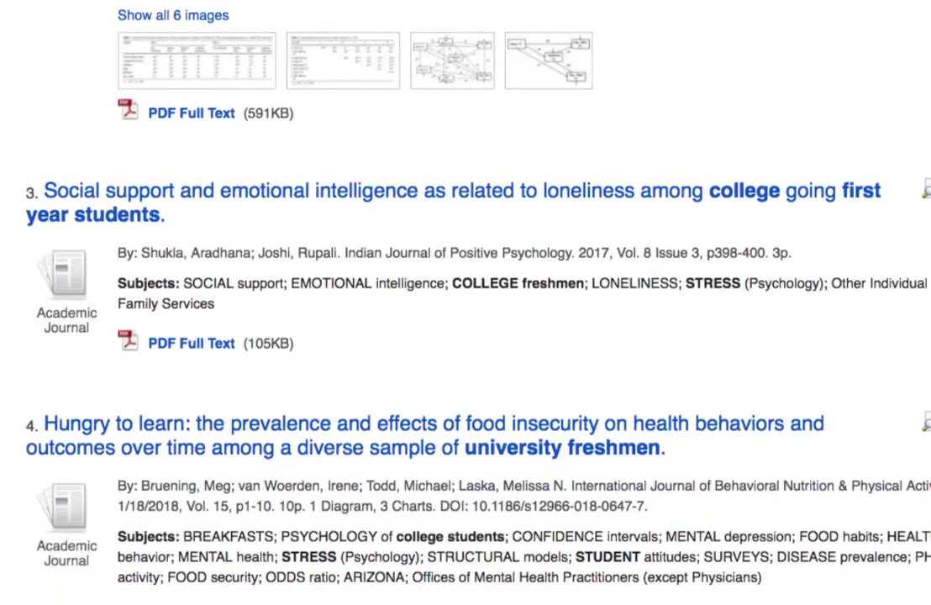
pyautogui.scroll(-2, 466, 302)
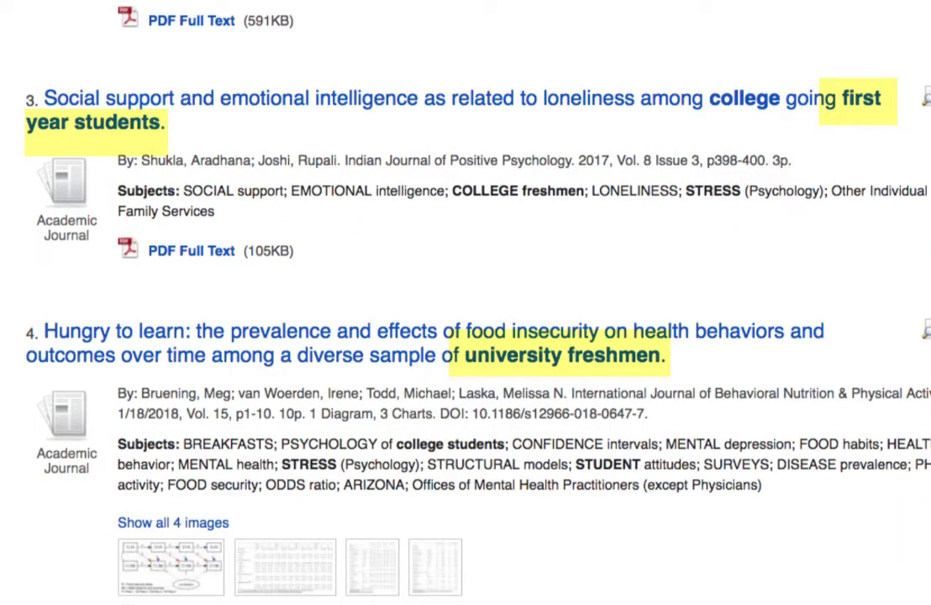
pyautogui.scroll(-1, 837, 416)
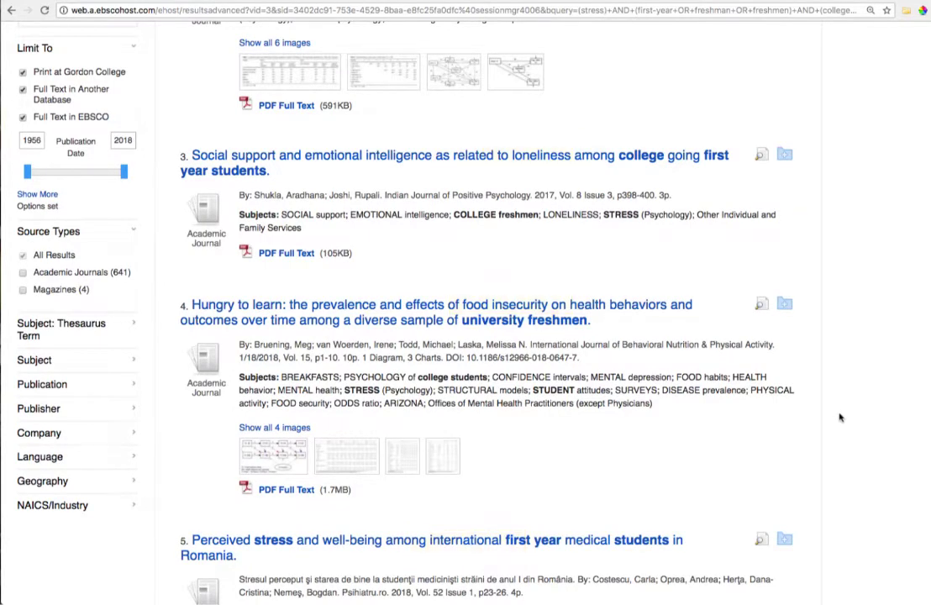
pyautogui.scroll(-3, 838, 416)
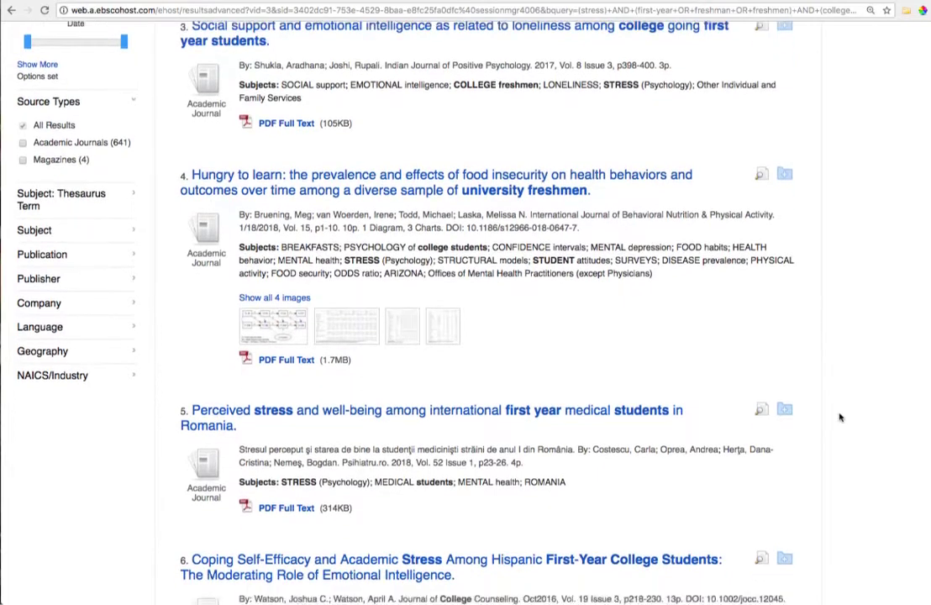
pyautogui.scroll(-2, 839, 417)
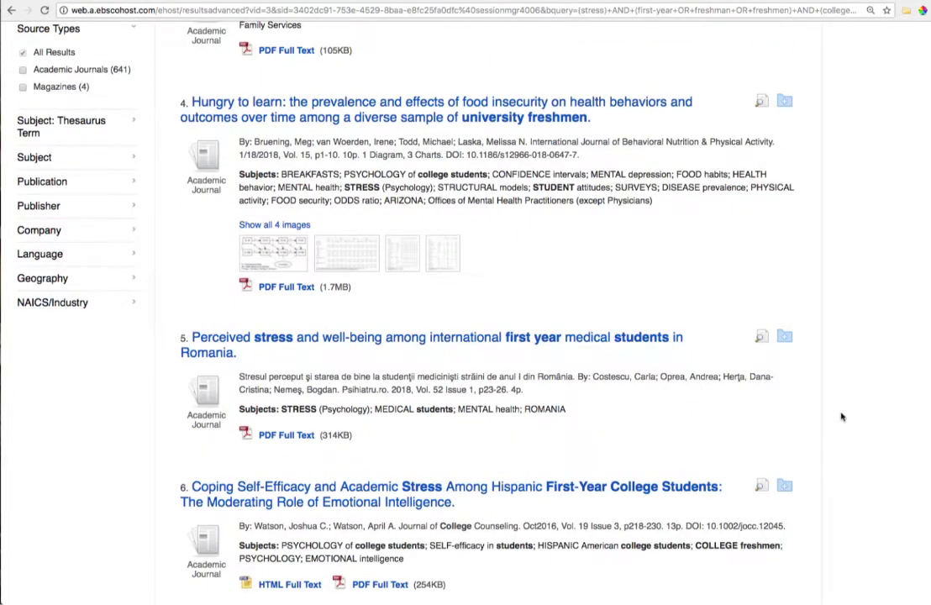
pyautogui.scroll(-1, 840, 415)
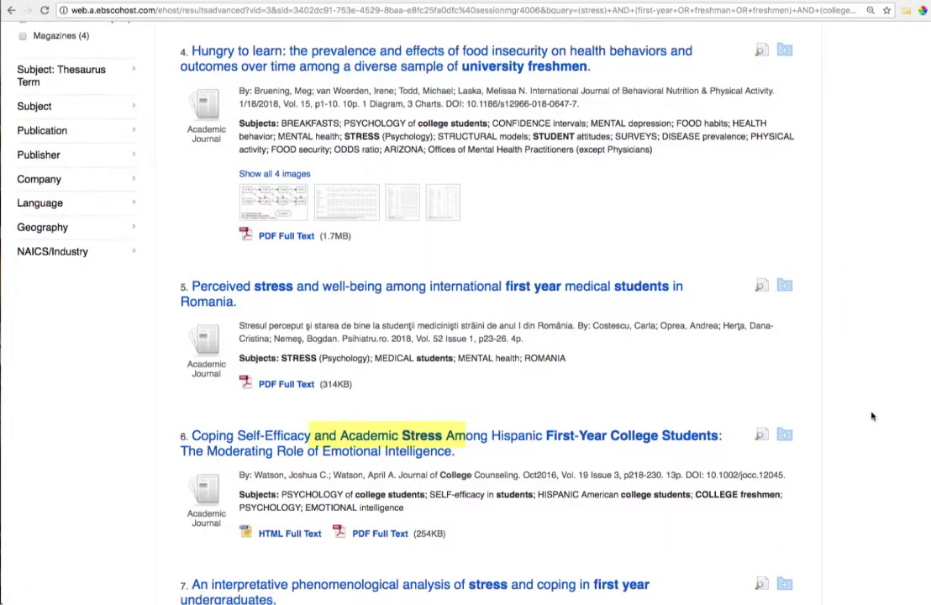
pyautogui.scroll(10, 872, 415)
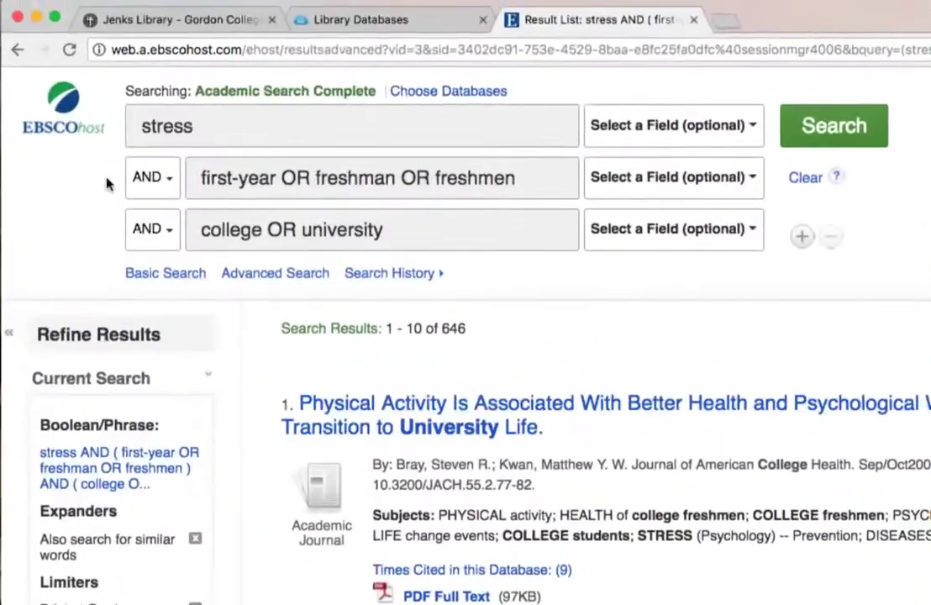
# Insert academic before stress in the first term and rerun the search for 44 results.
pyautogui.click(142, 134)
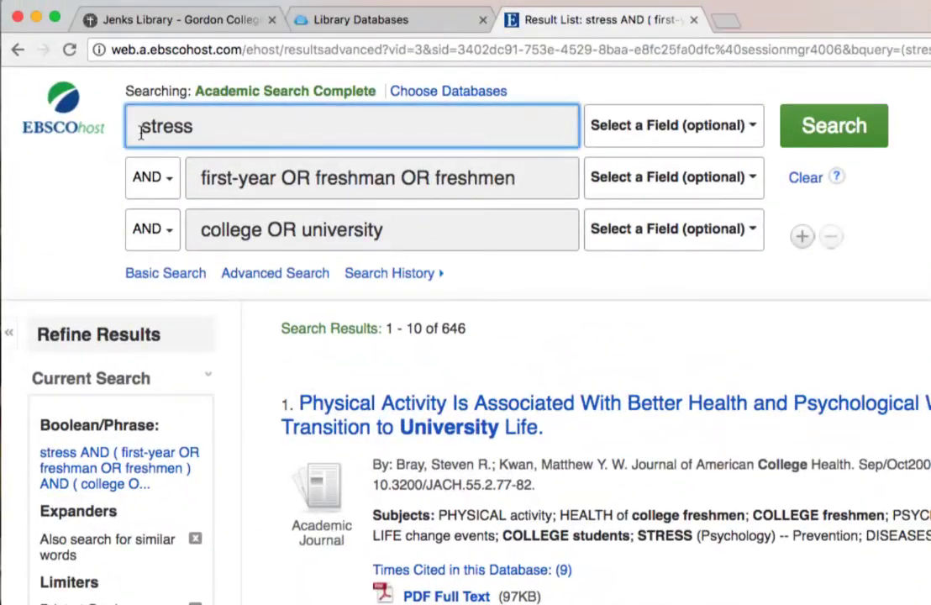
pyautogui.write('academic')
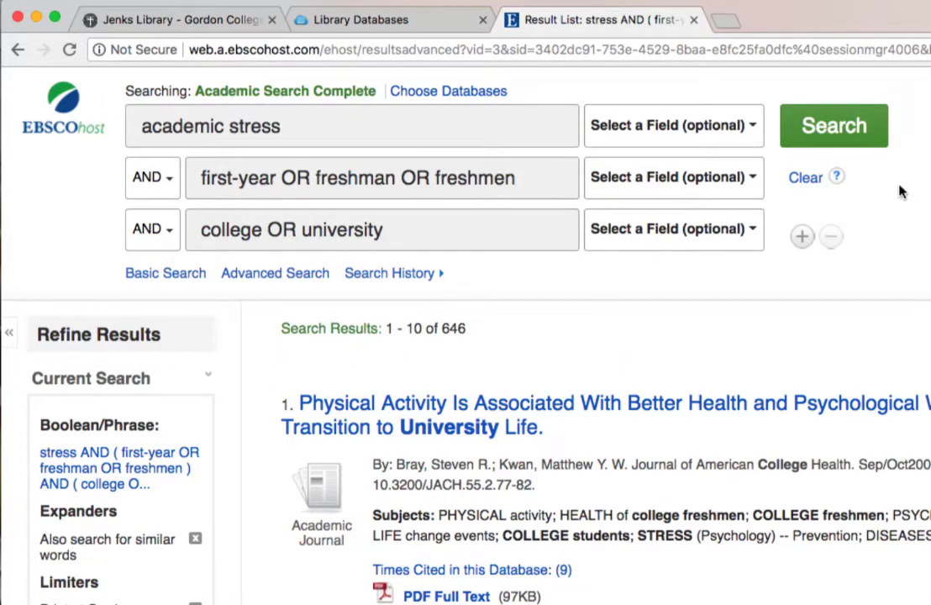
pyautogui.click(847, 136)
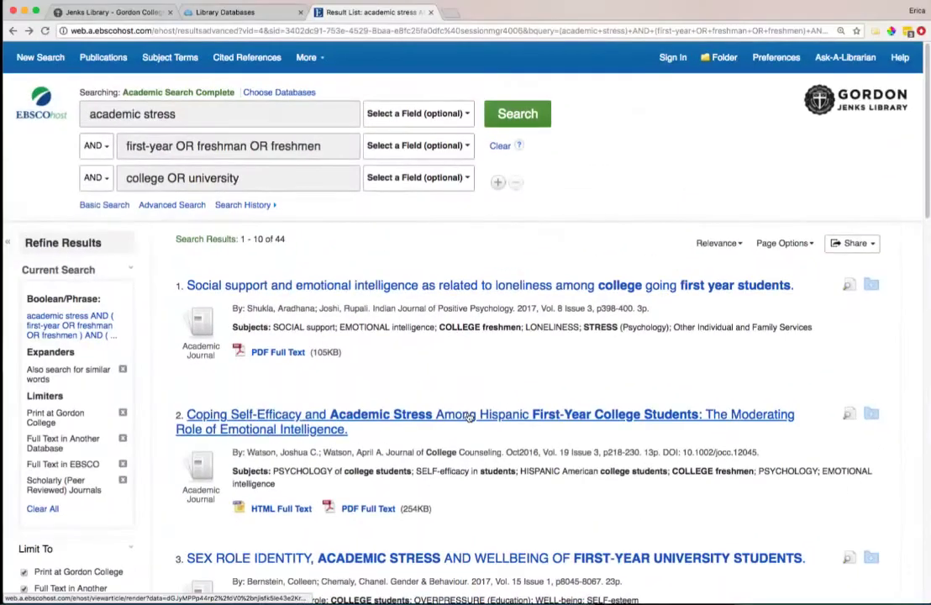
# Open the Coping Self-Efficacy and Academic Stress article's PDF Full Text and scroll to its references.
pyautogui.click(469, 415)
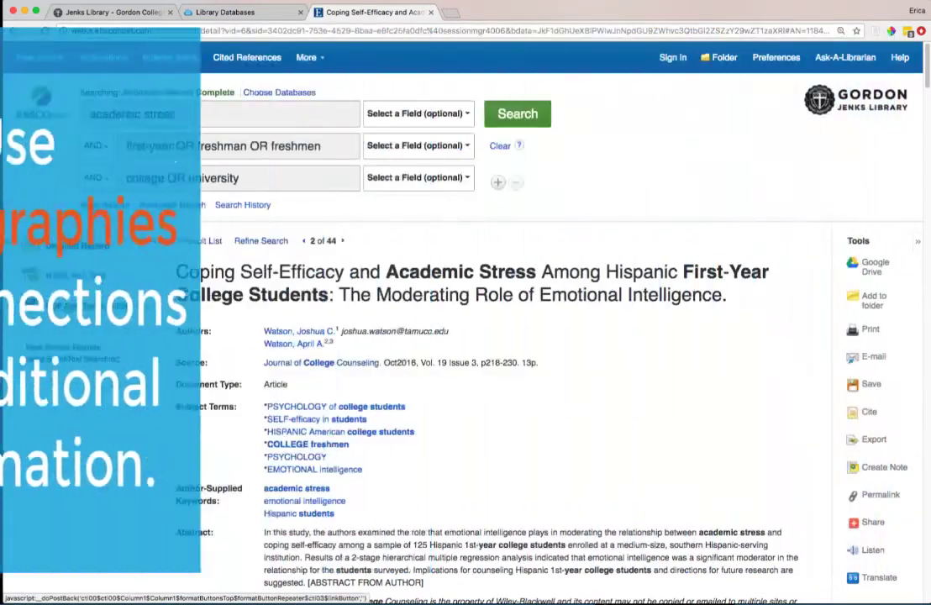
pyautogui.click(67, 306)
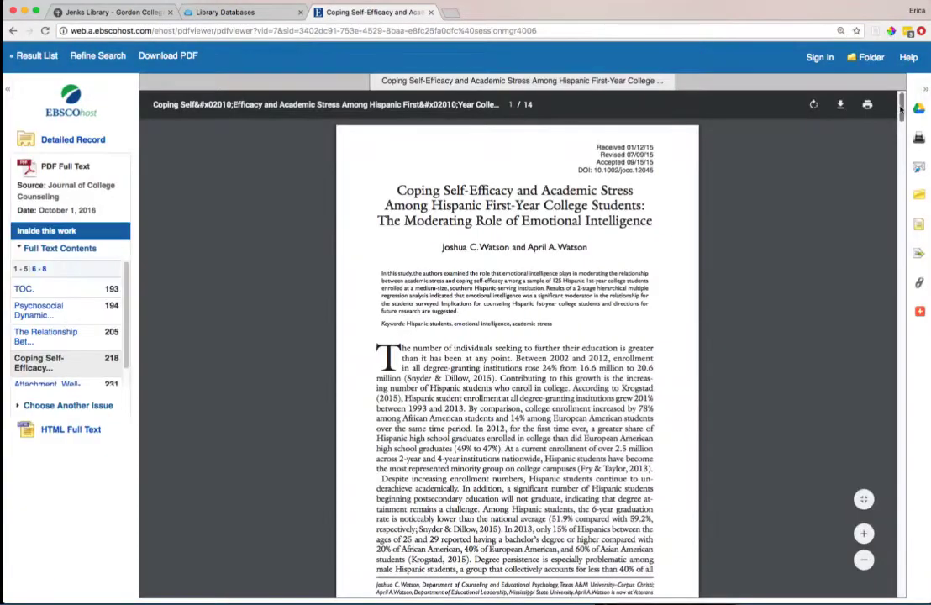
pyautogui.scroll(-20, 901, 286)
pyautogui.moveTo(901, 286); pyautogui.dragTo(900, 504)
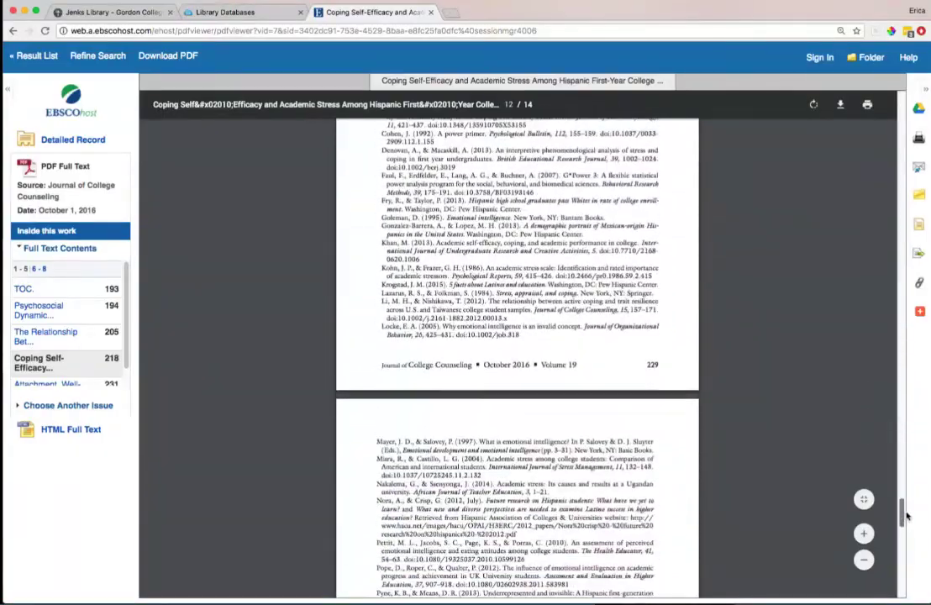